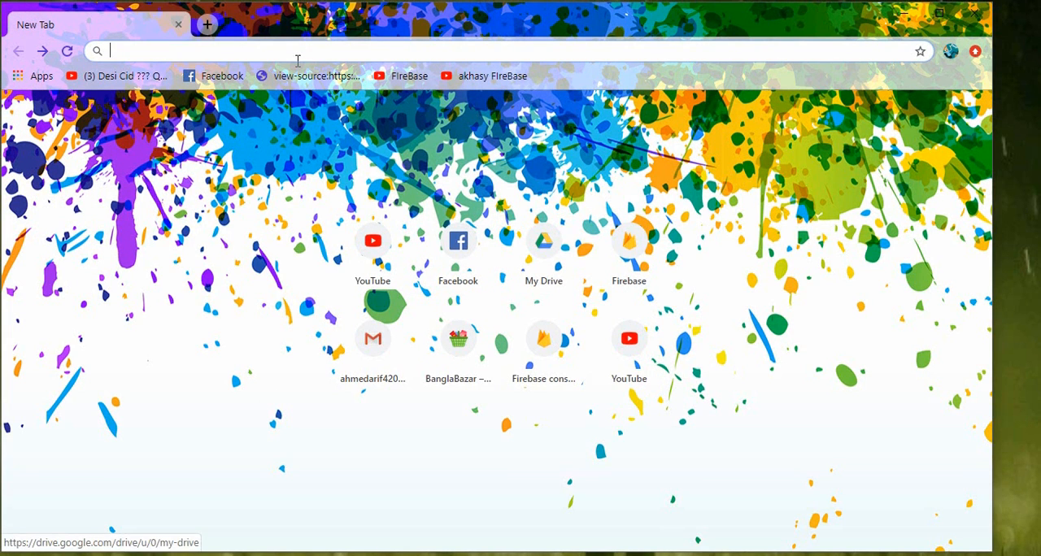
- Copy the cooltext.com address from the Notepad note and load the site in the browser
mouse_move(207, 2)
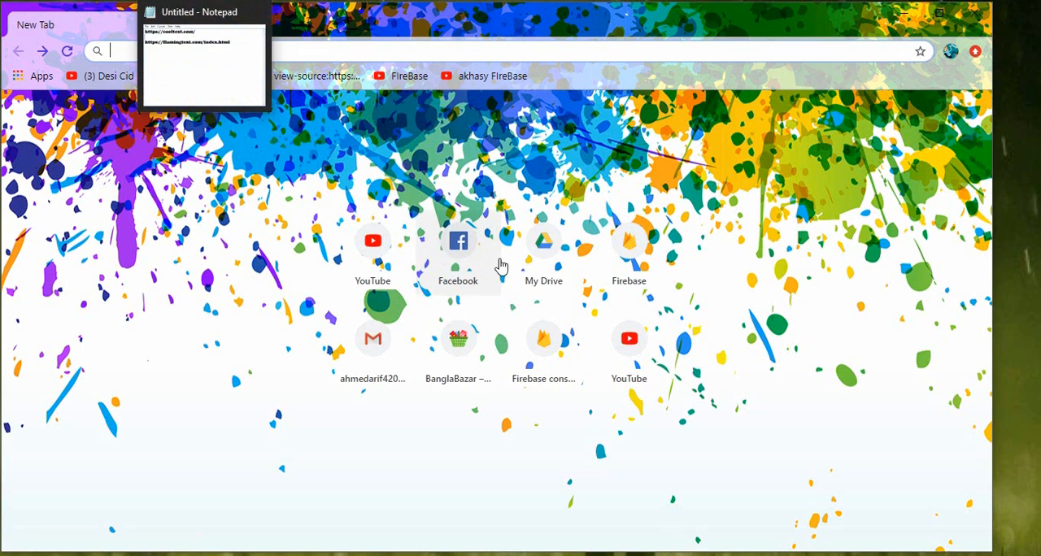
click(225, 44)
drag(277, 100, 46, 93)
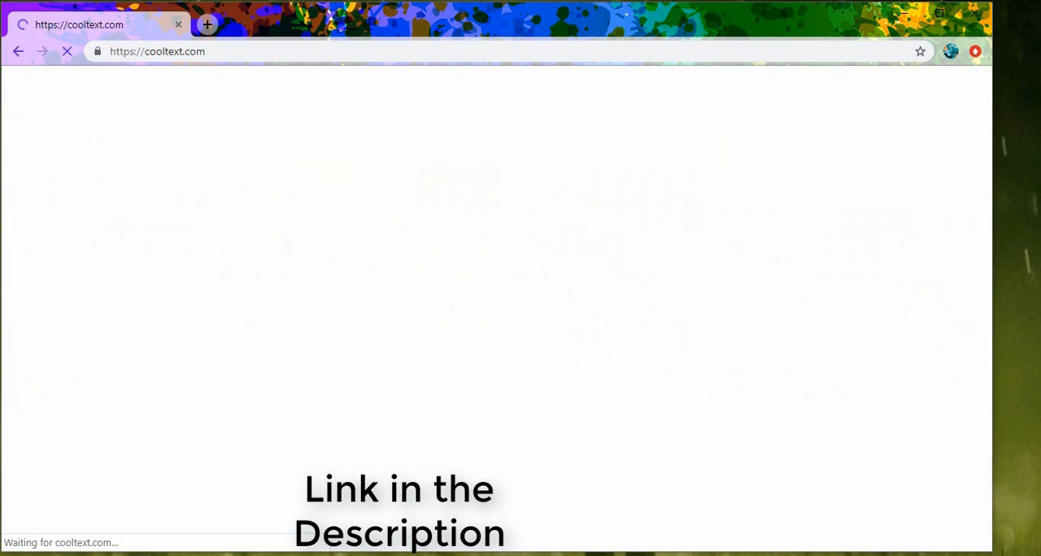
mouse_move(204, 3)
click(200, 50)
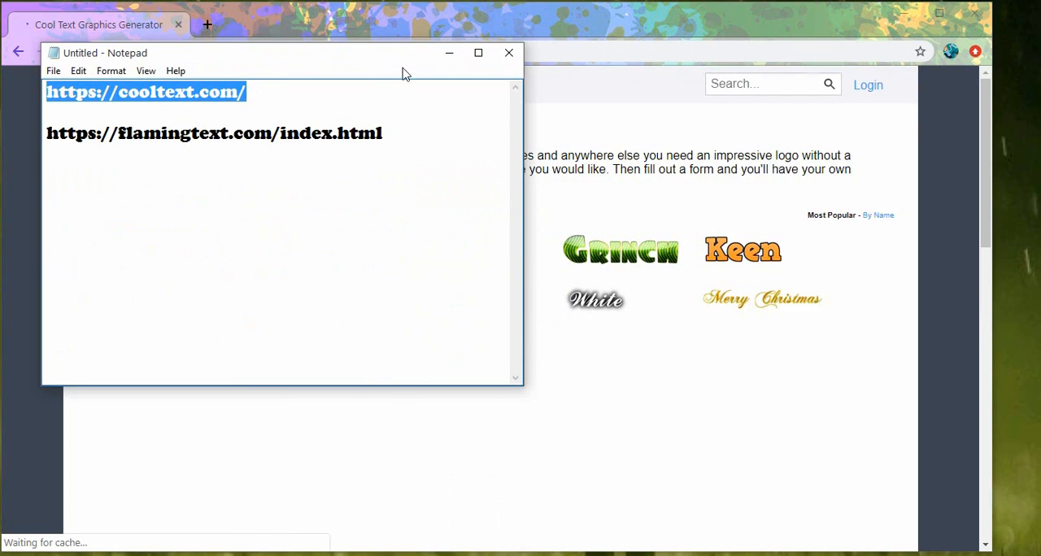
click(444, 52)
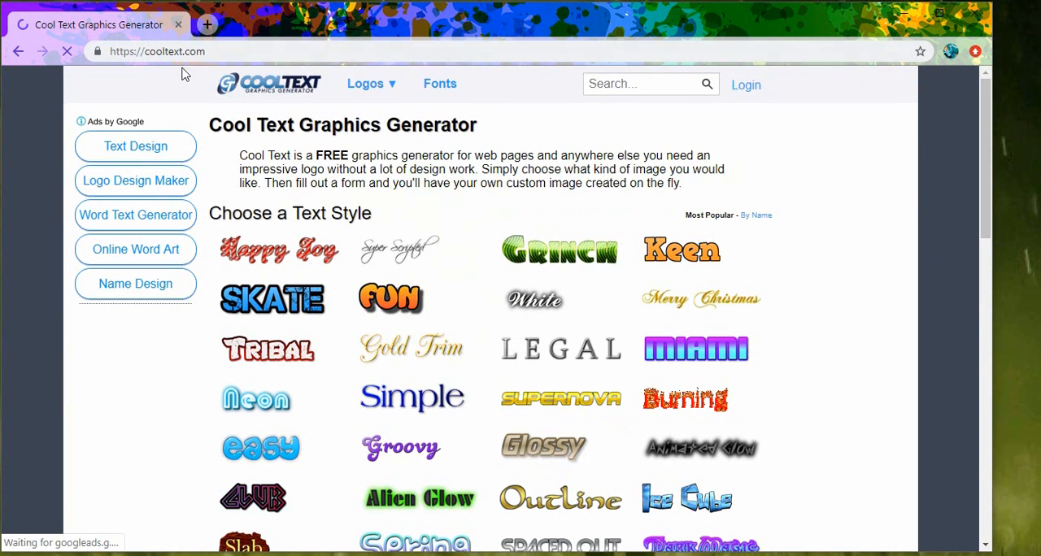
- Choose the Happy Joy text style and set its logo text to "My Market"
scroll(439, 228, down, 5)
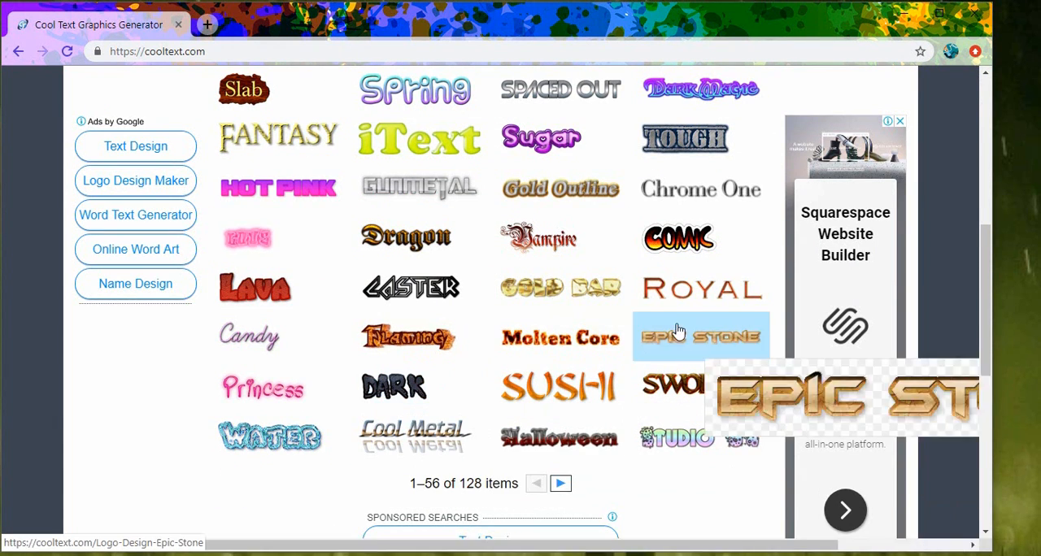
scroll(485, 204, up, 3)
scroll(675, 118, up, 3)
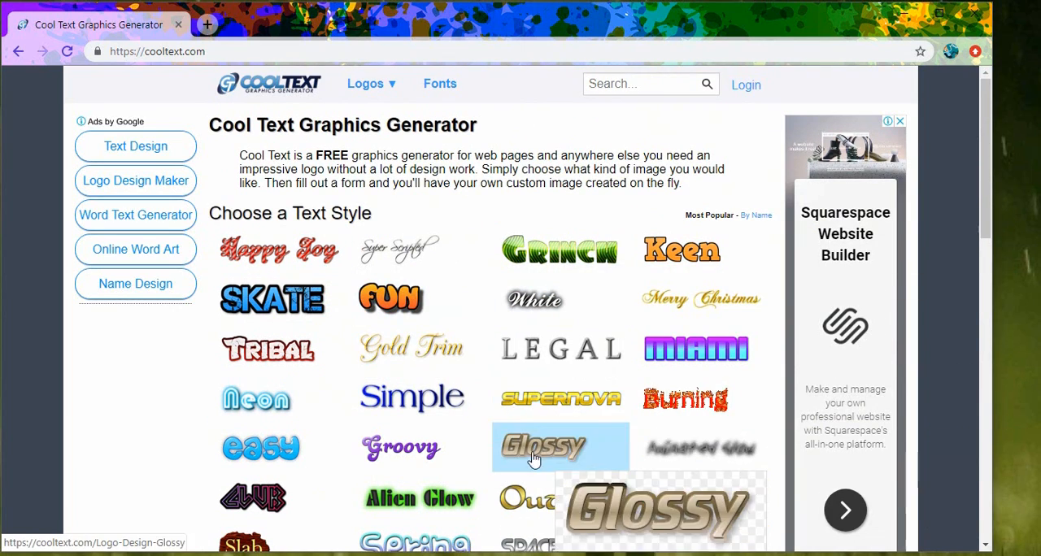
click(282, 257)
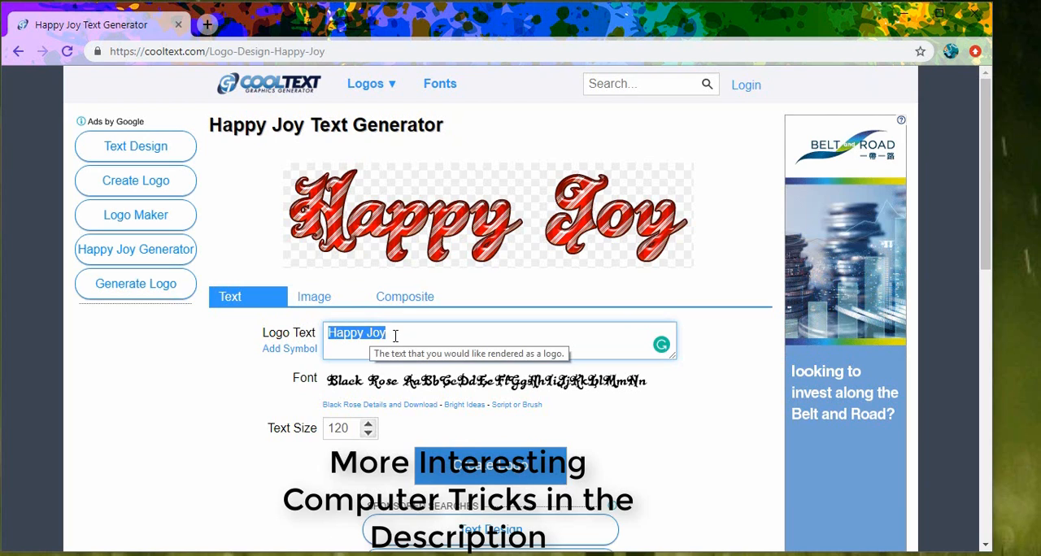
text(My)
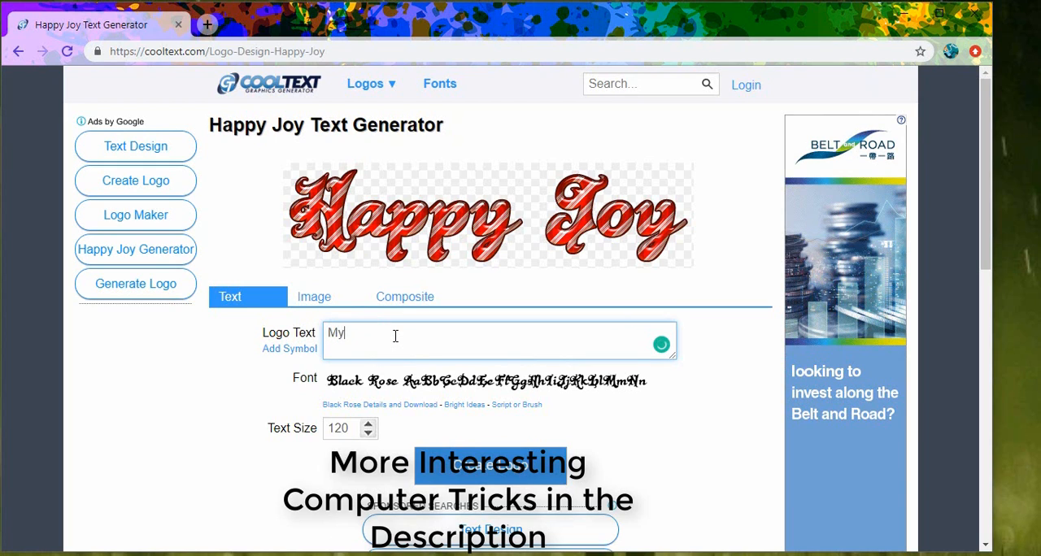
text( Market)
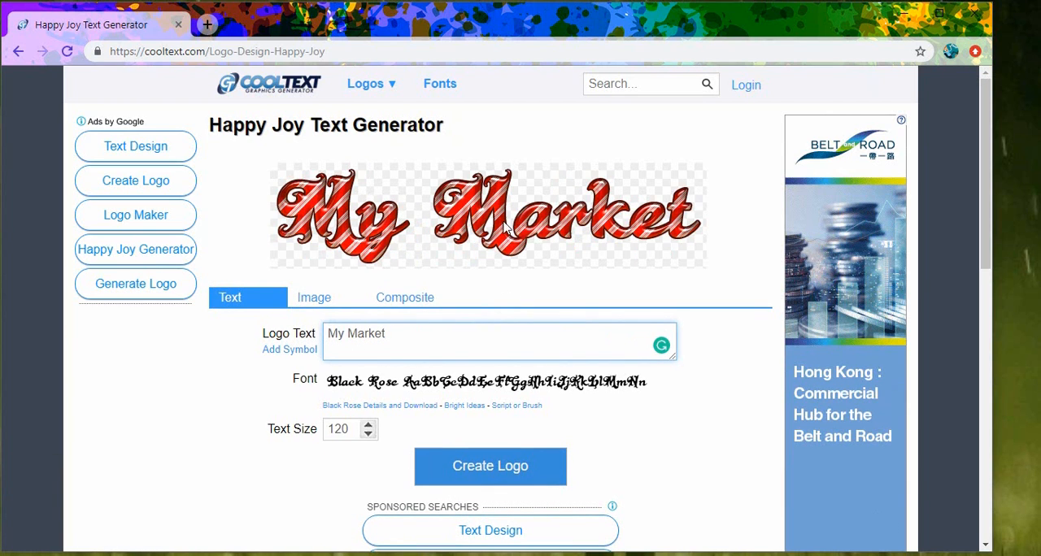
- Change the logo's font to NeoRetroDraw from the 3D font category
scroll(476, 210, down, 1)
mouse_move(362, 306)
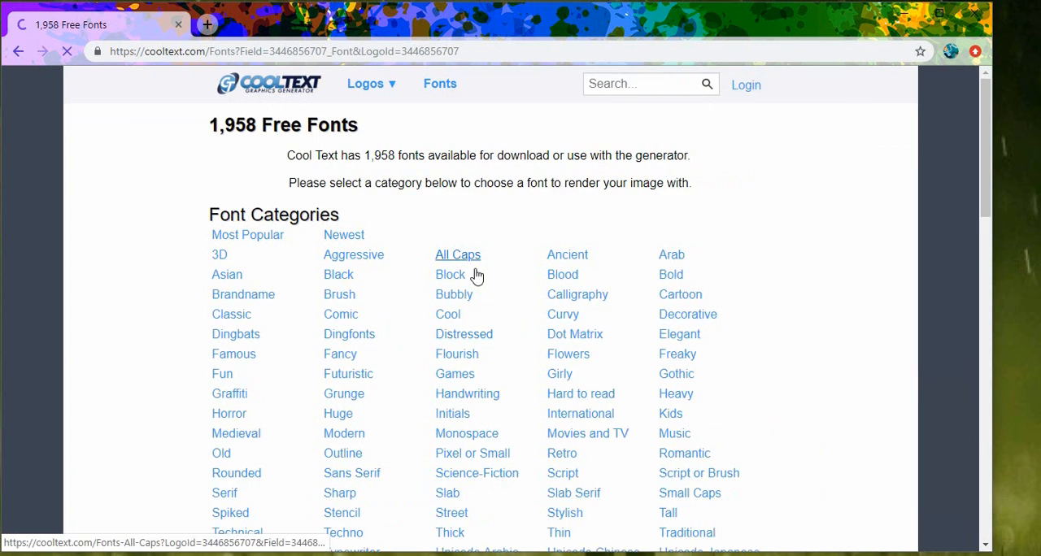
click(221, 256)
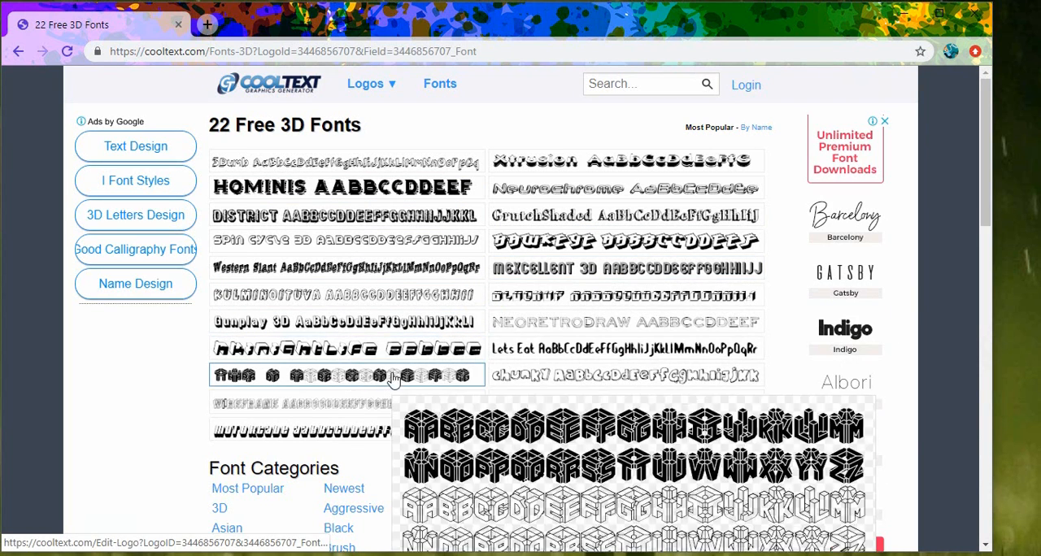
mouse_move(583, 325)
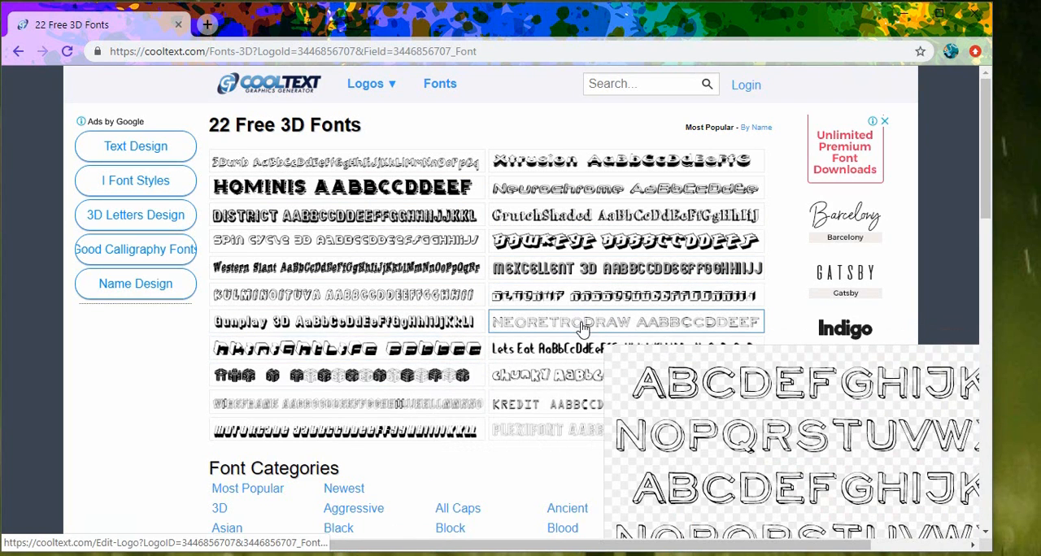
click(583, 325)
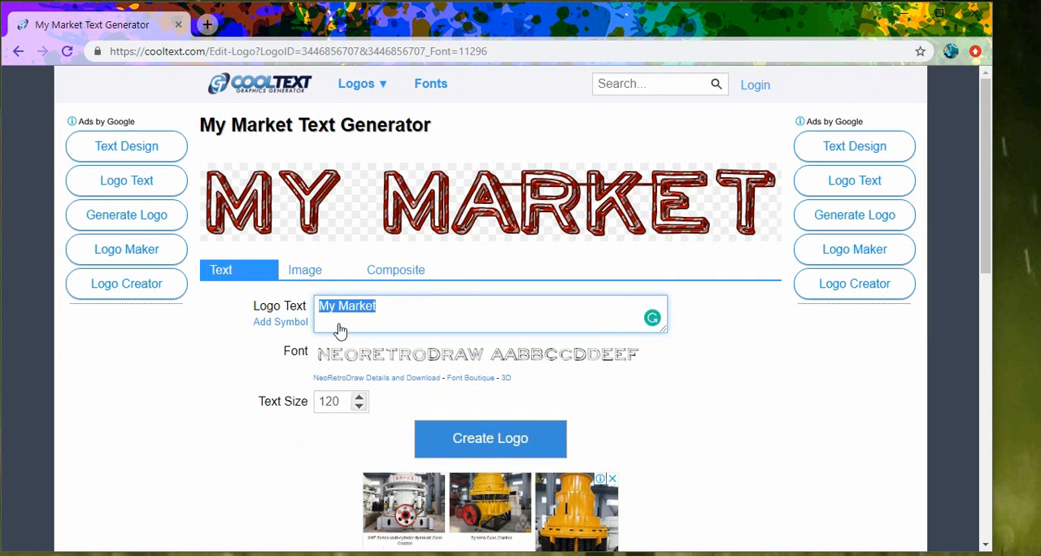
- Try a text size of 110 for the logo and restore it to 120
scroll(307, 284, down, 2)
click(360, 253)
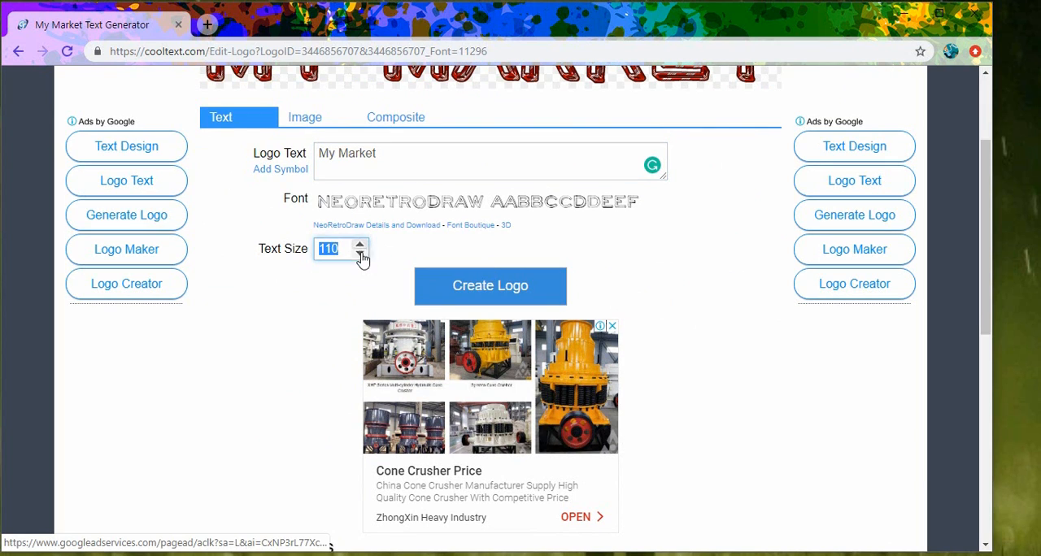
click(360, 244)
click(360, 245)
scroll(276, 235, up, 2)
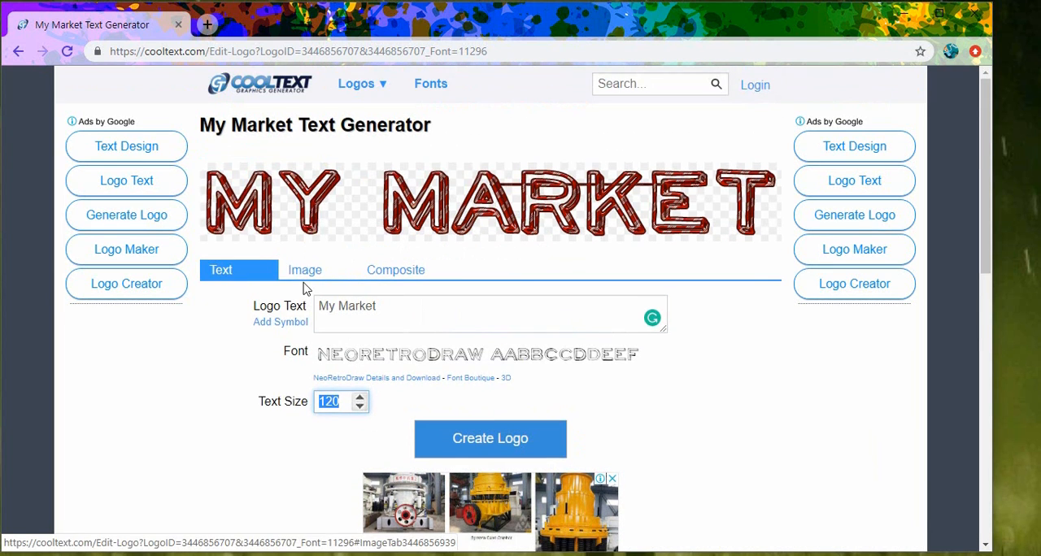
- Set the logo image's file format to .PNG without transparency
click(305, 272)
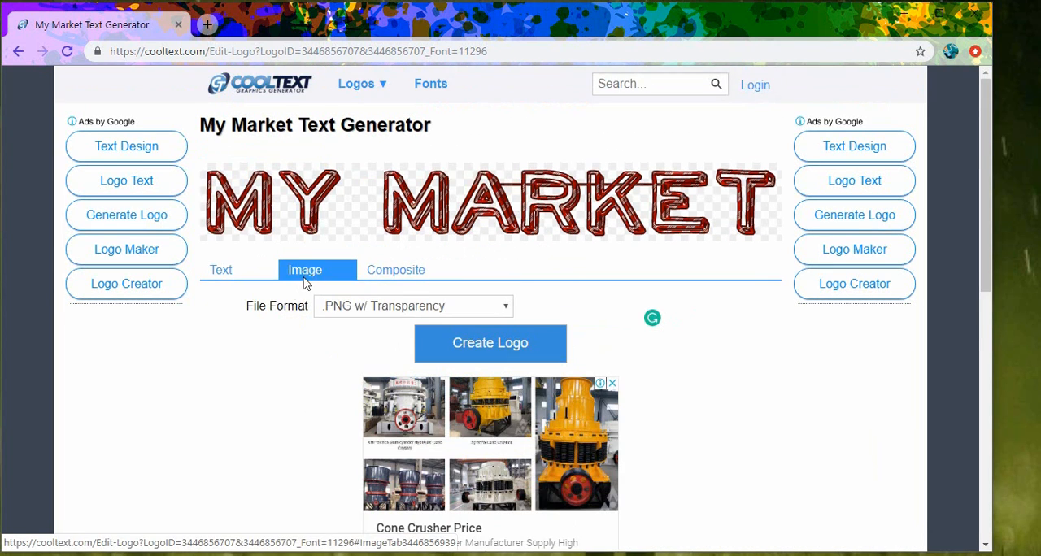
click(387, 306)
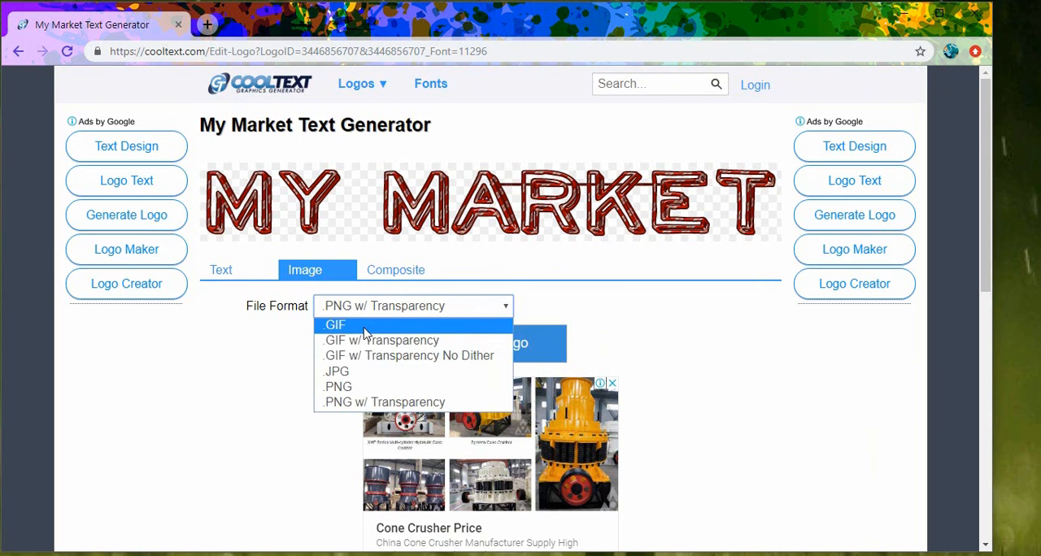
click(340, 387)
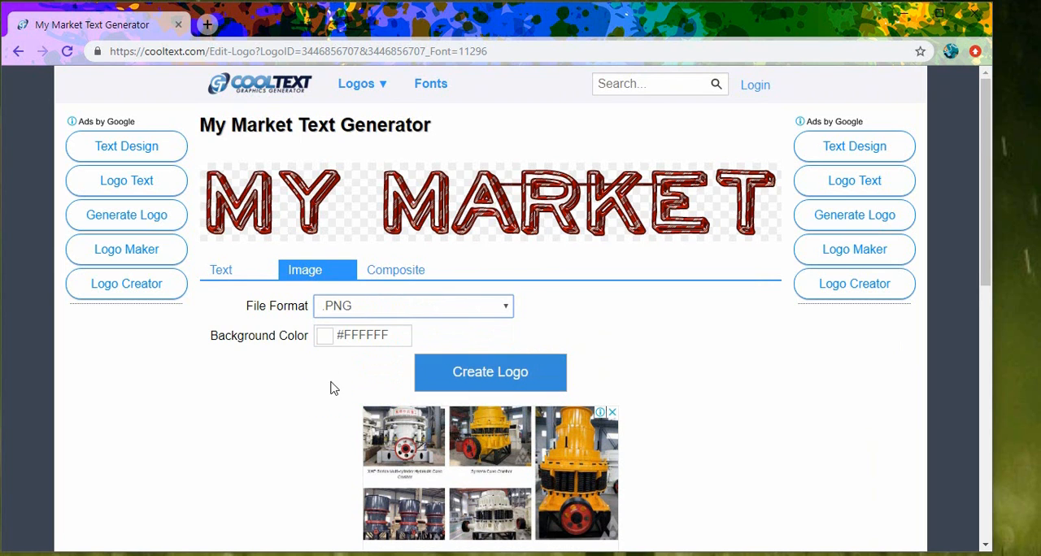
- Review the composite layer options, then generate the My Market logo and download its image
click(402, 275)
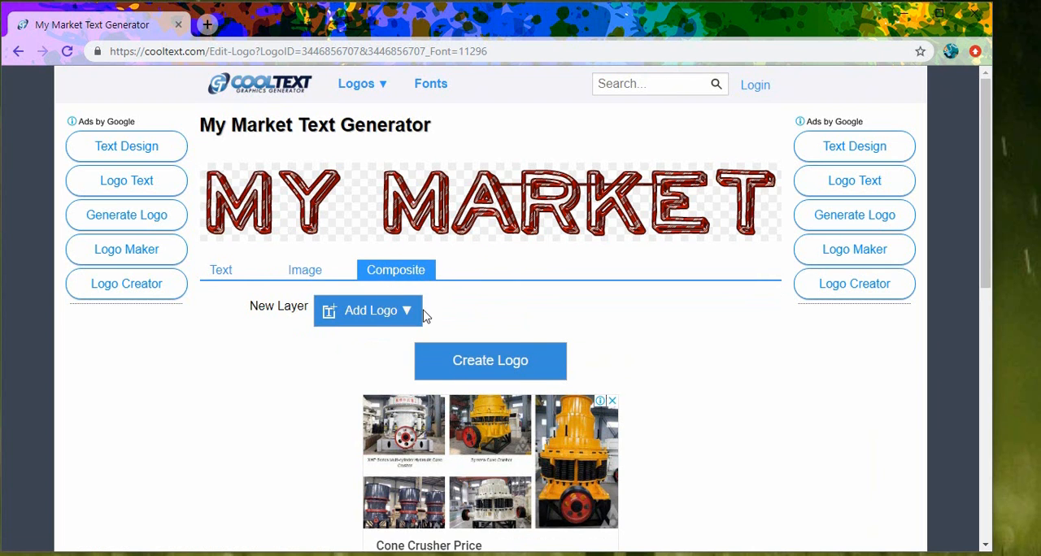
scroll(464, 293, down, 4)
scroll(496, 272, up, 4)
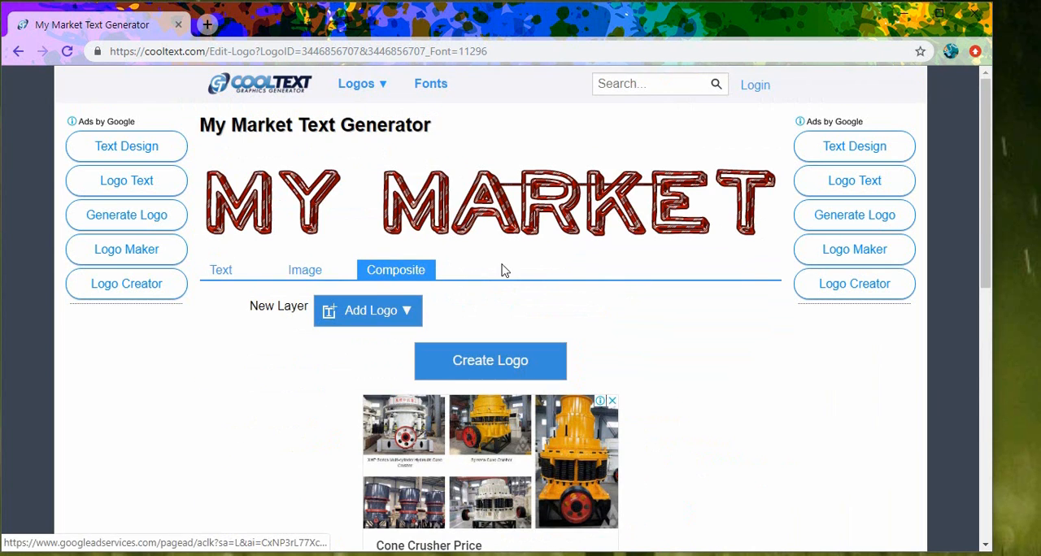
scroll(504, 276, down, 1)
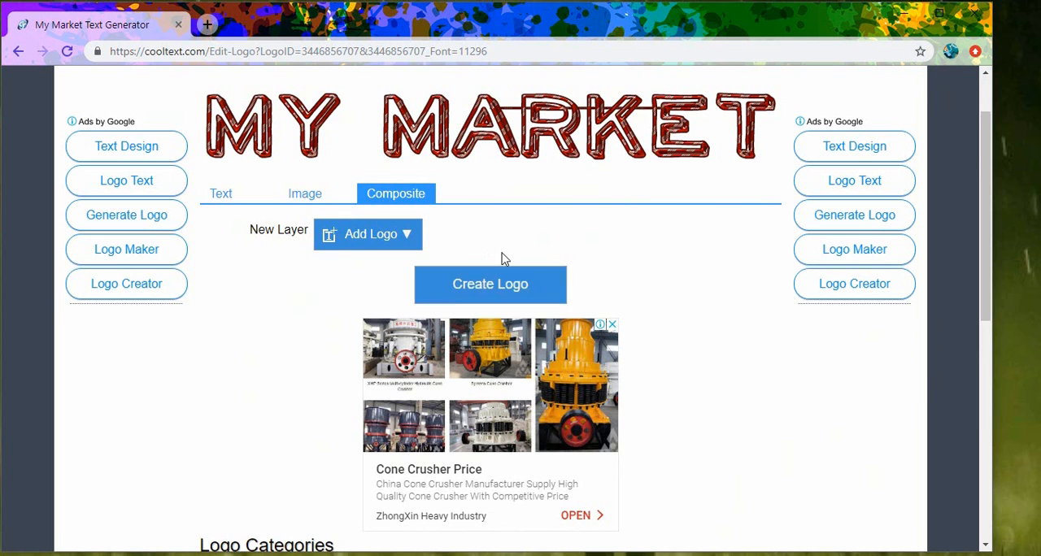
scroll(504, 252, down, 4)
scroll(502, 236, up, 3)
click(492, 217)
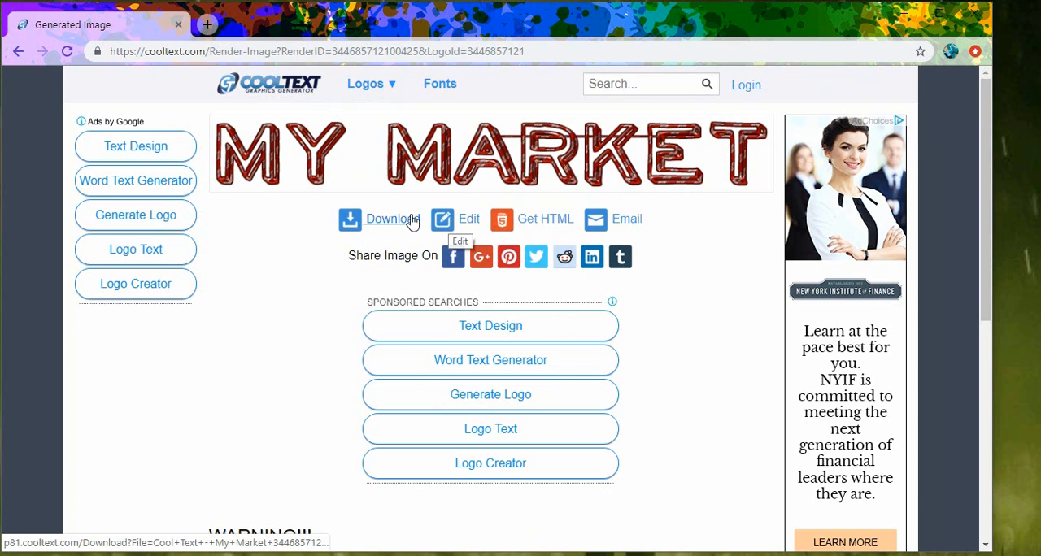
click(376, 221)
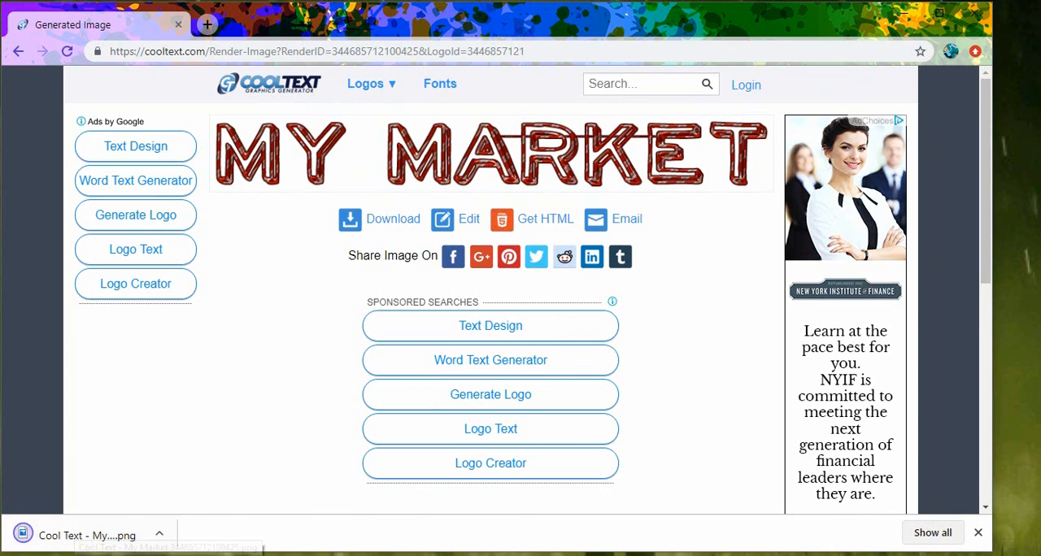
- Copy the flamingtext.com/index.html address from the Notepad note and load it in a new browser tab
click(456, 555)
drag(382, 132, 2, 146)
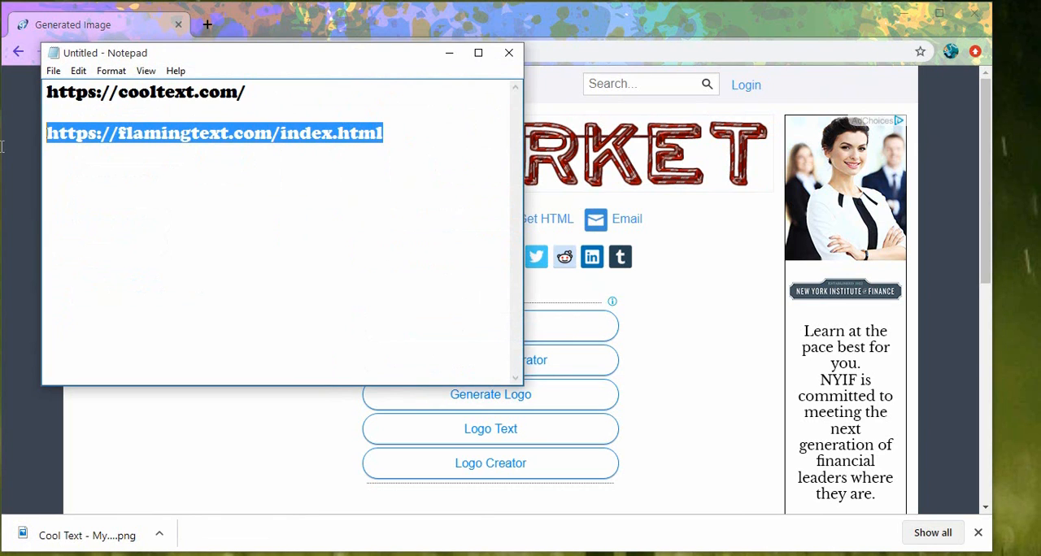
right_click(210, 143)
click(253, 193)
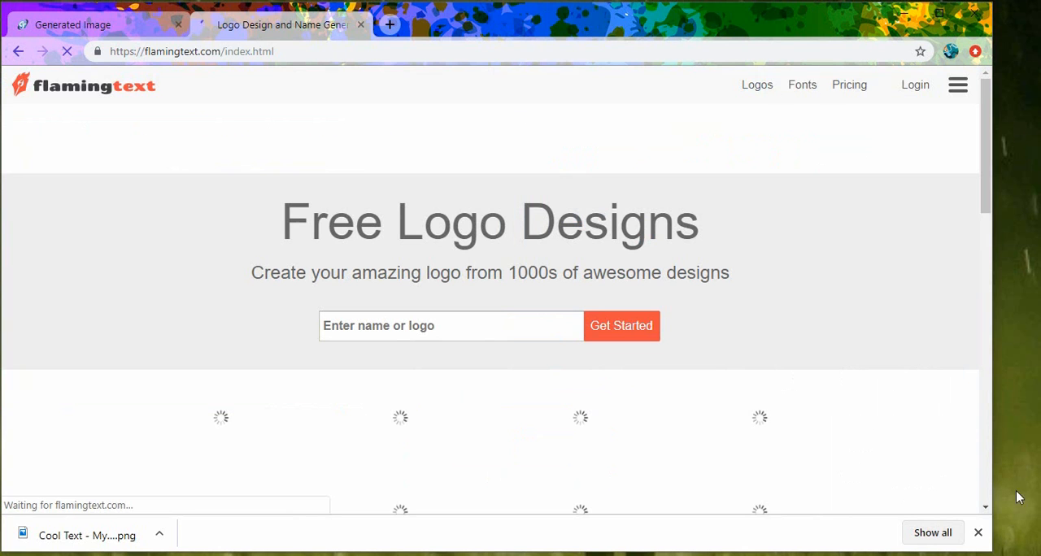
click(976, 533)
- Browse the free logo designs, choose the 3D Text design and open it for editing
scroll(296, 265, down, 5)
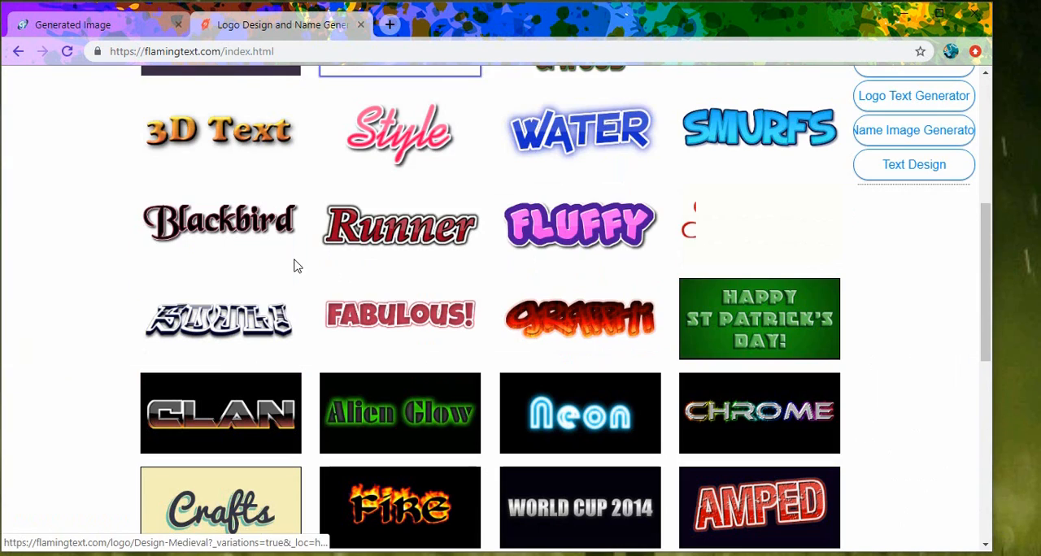
scroll(429, 225, down, 3)
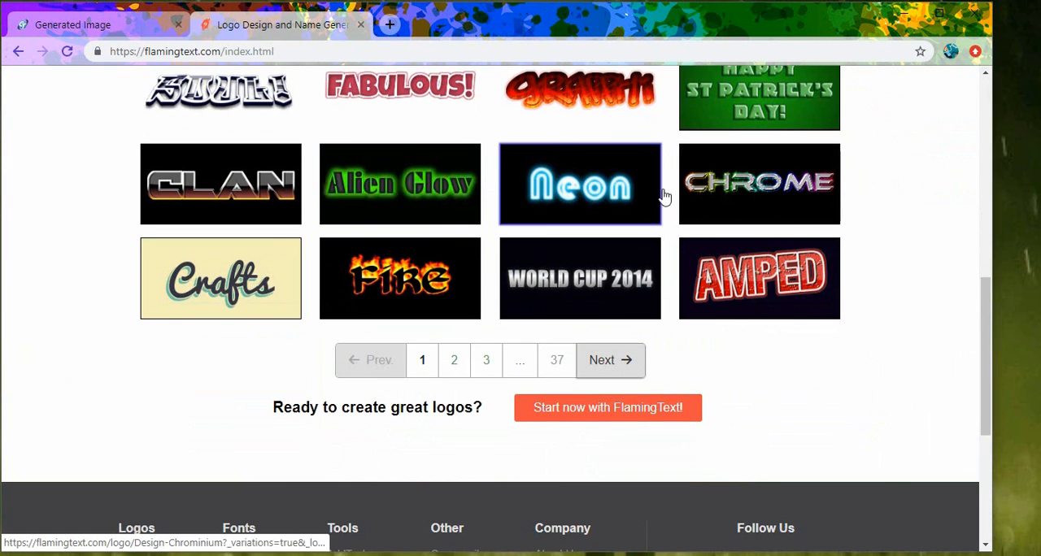
scroll(140, 225, up, 4)
scroll(252, 213, up, 3)
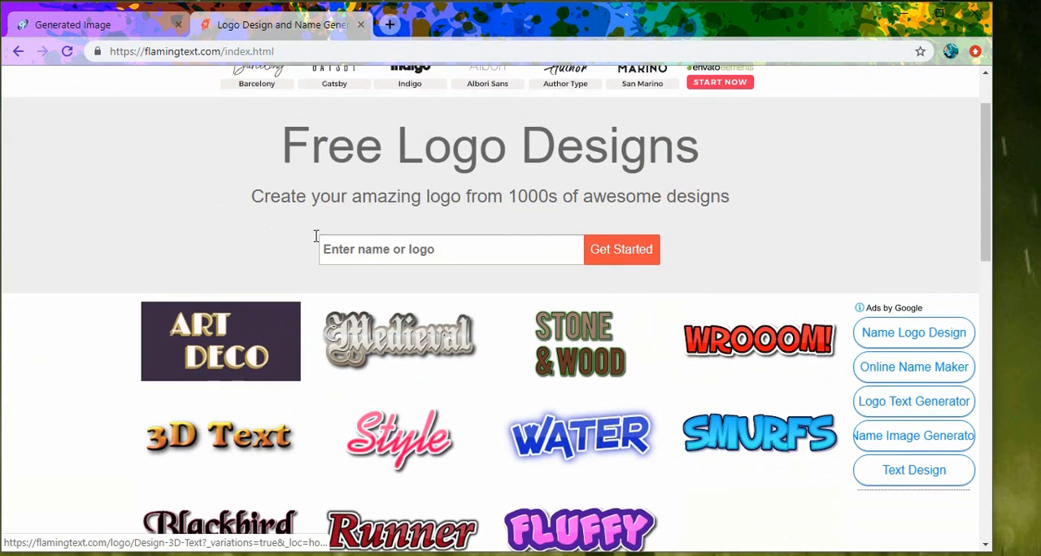
click(204, 449)
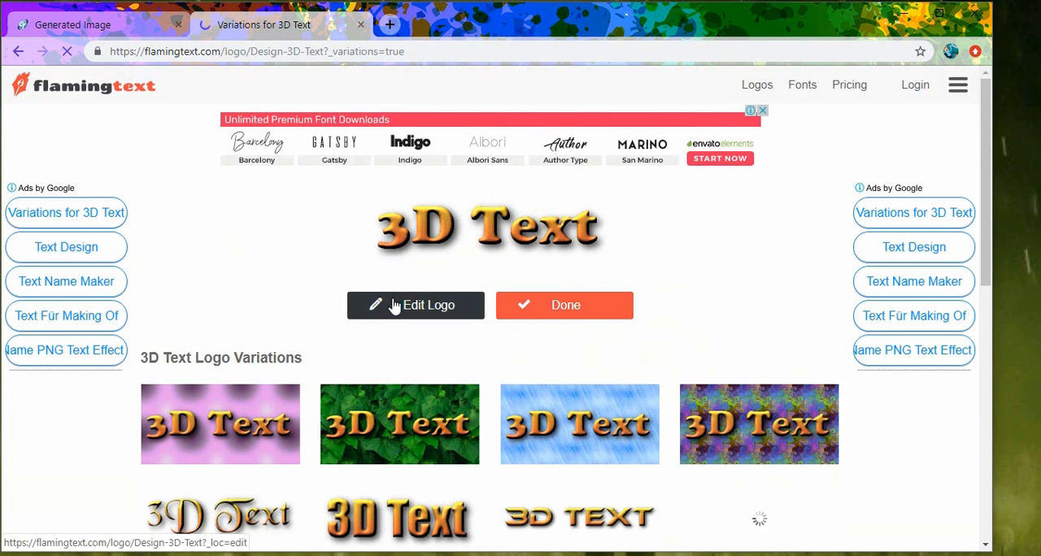
click(417, 309)
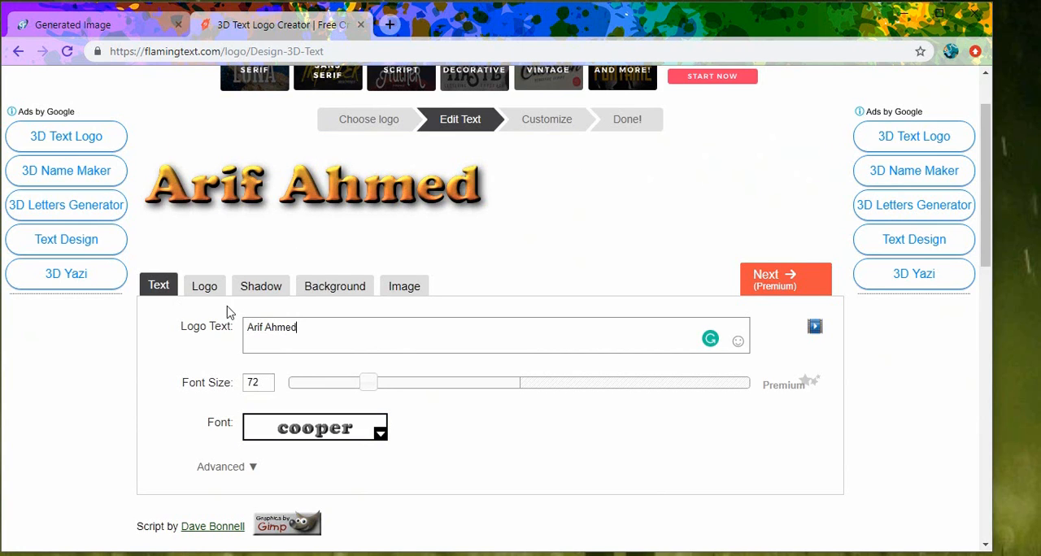
- Set the 3D Text logo's font size to 123 and its top color to green #33cc54
drag(372, 389, 435, 388)
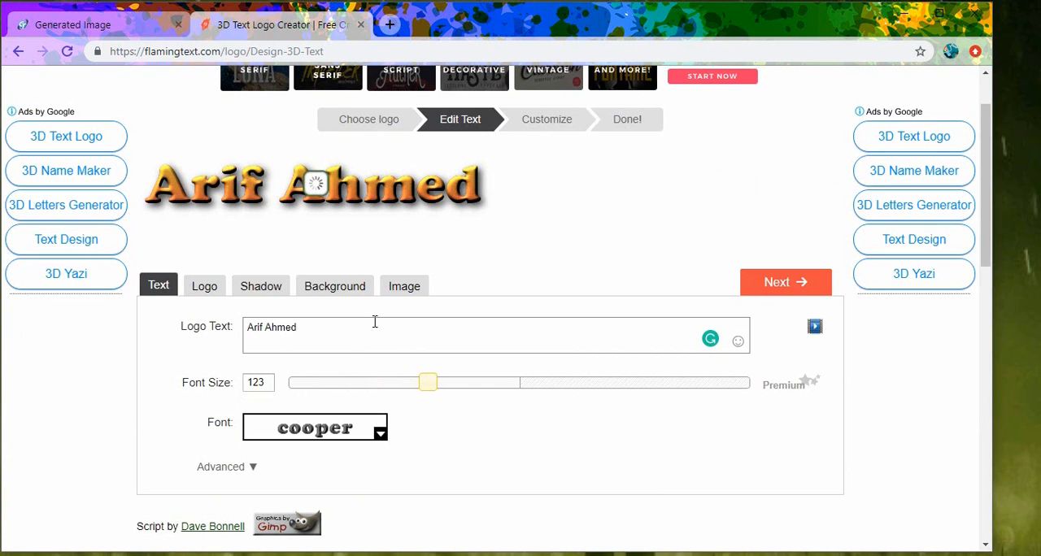
click(208, 298)
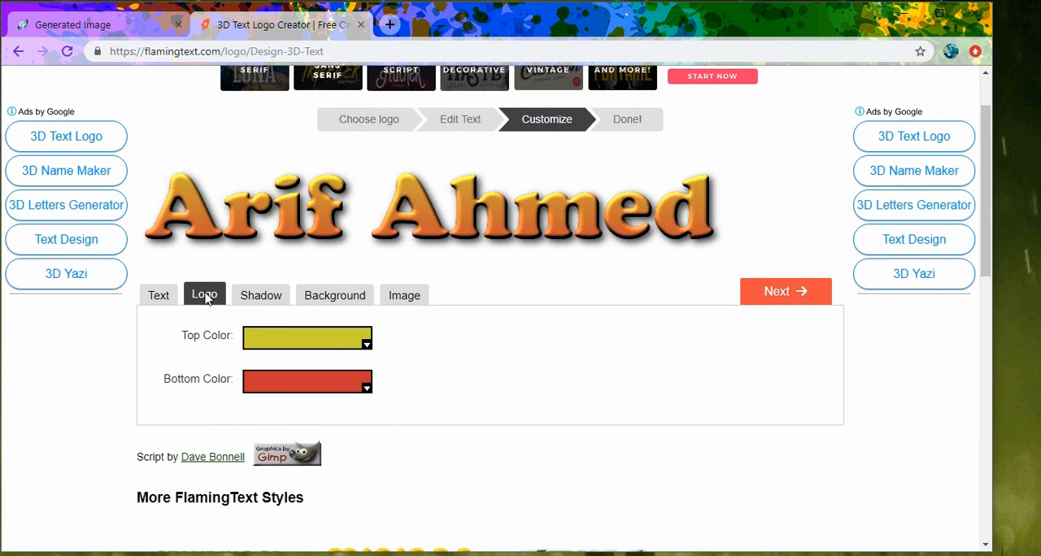
click(280, 339)
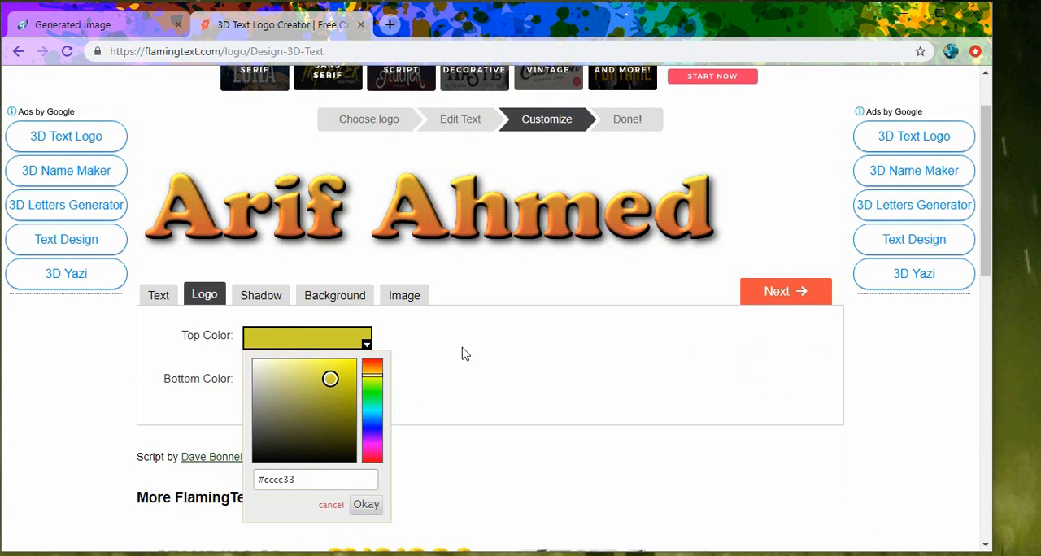
click(374, 398)
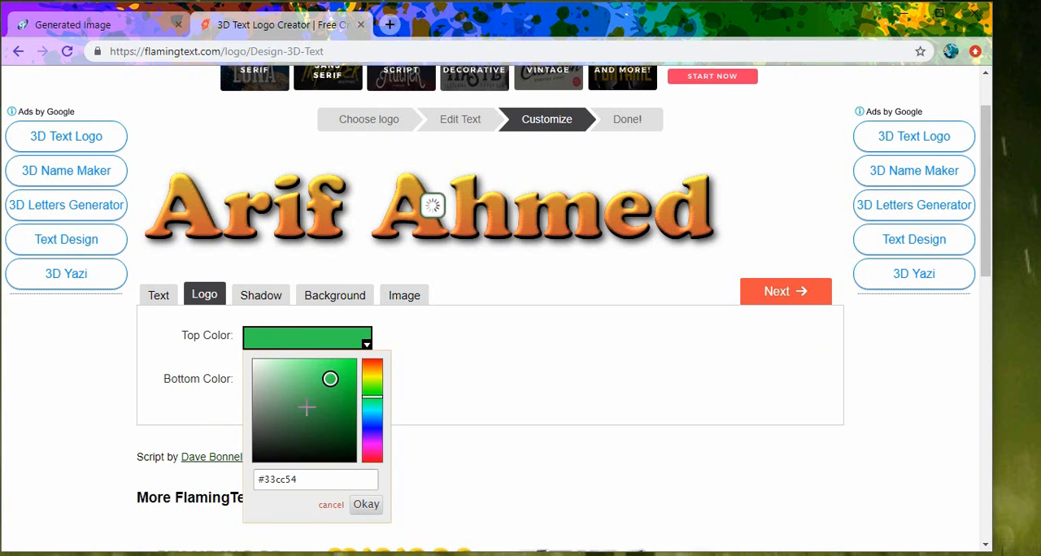
click(218, 378)
- Set the 3D Text logo's bottom color to blue #4433cc
click(312, 385)
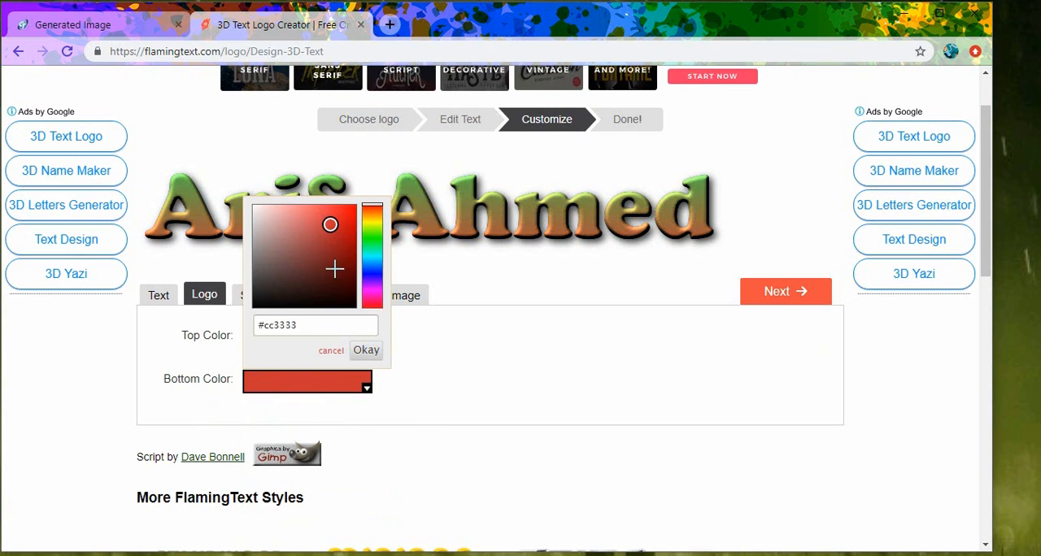
click(371, 275)
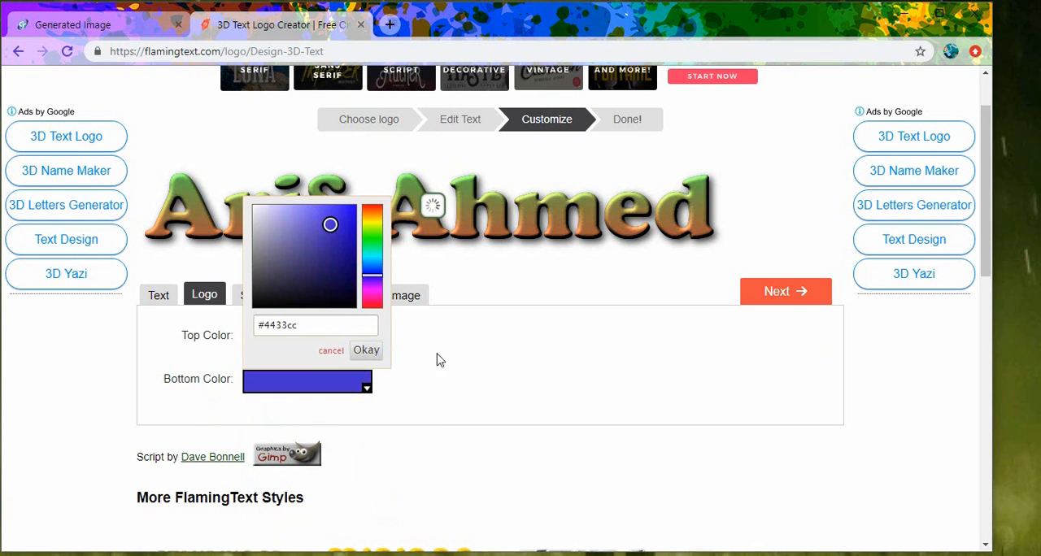
click(485, 393)
- Set the logo's drop shadow X offset to 7 and increase its Y offset
click(251, 298)
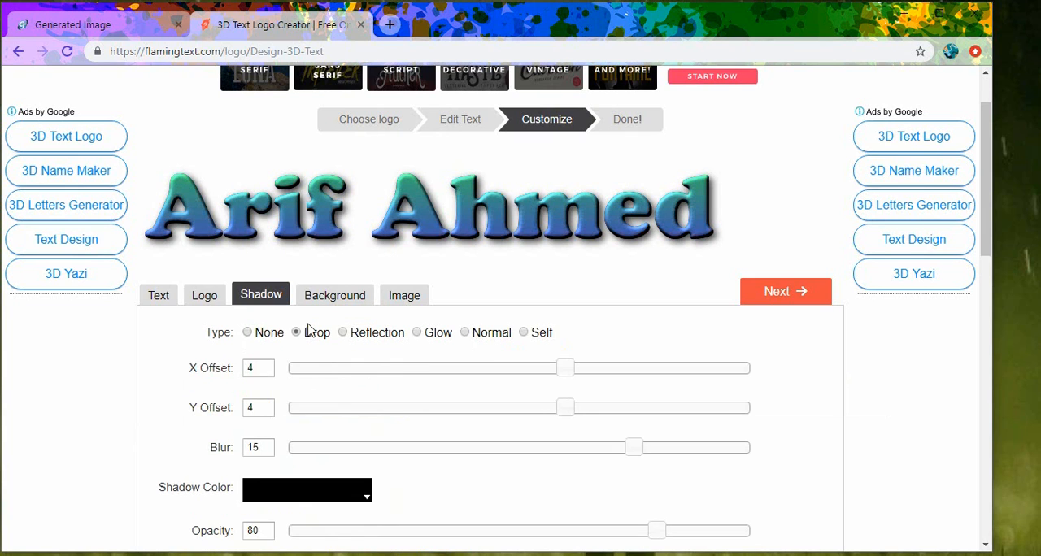
scroll(310, 329, down, 1)
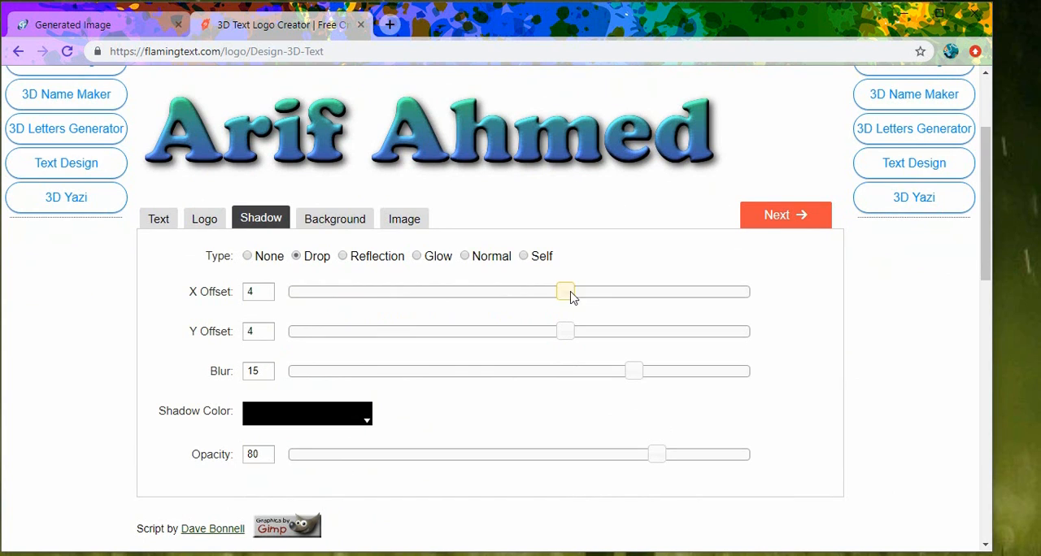
drag(570, 297, 597, 295)
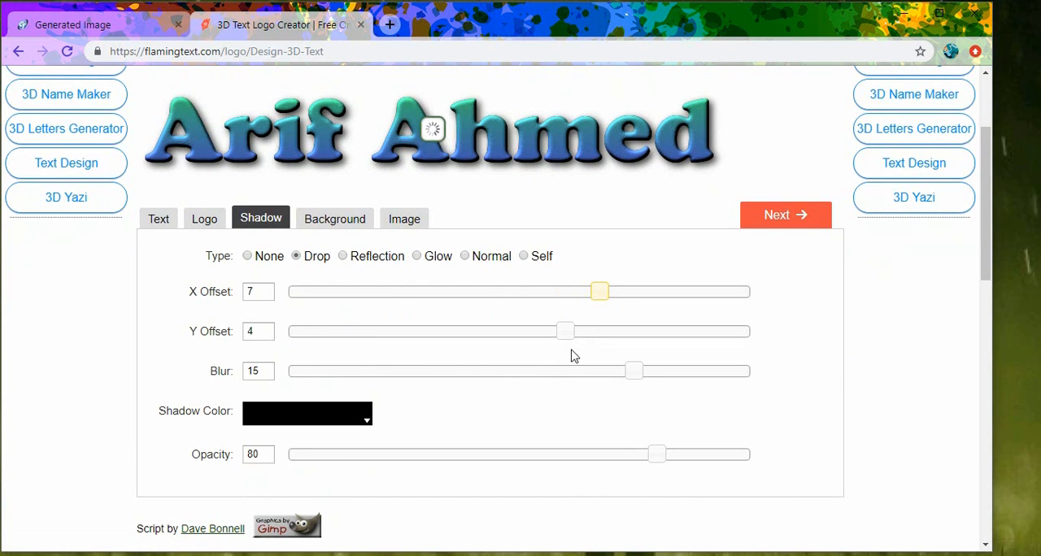
drag(564, 332, 600, 332)
- Make the logo's background transparent and review the image output and text settings
click(334, 220)
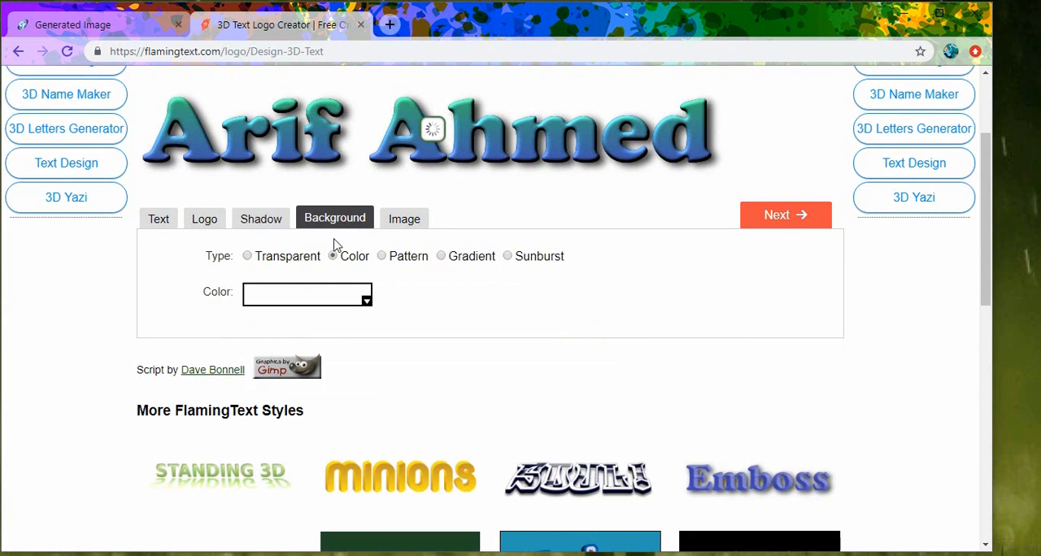
click(247, 256)
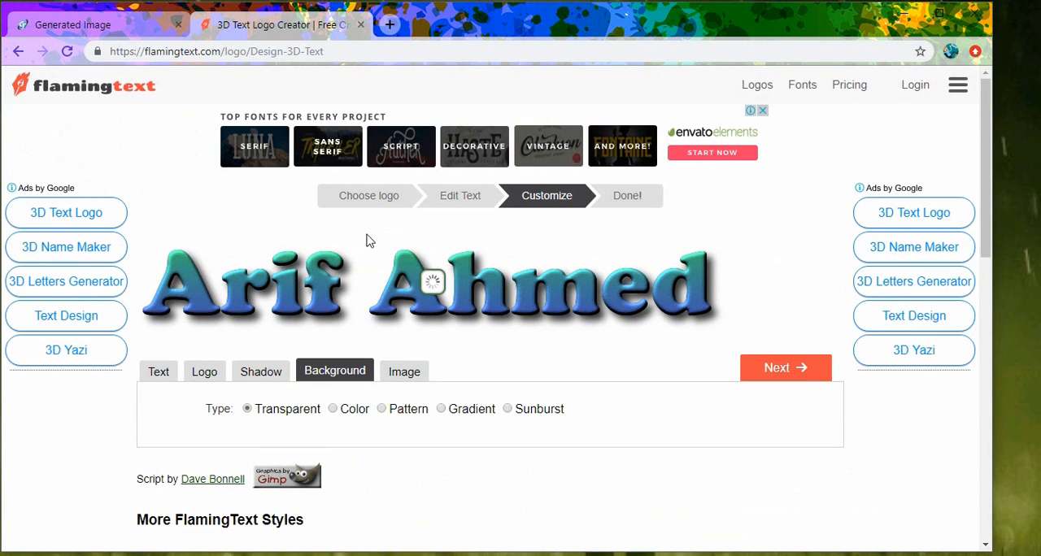
click(403, 372)
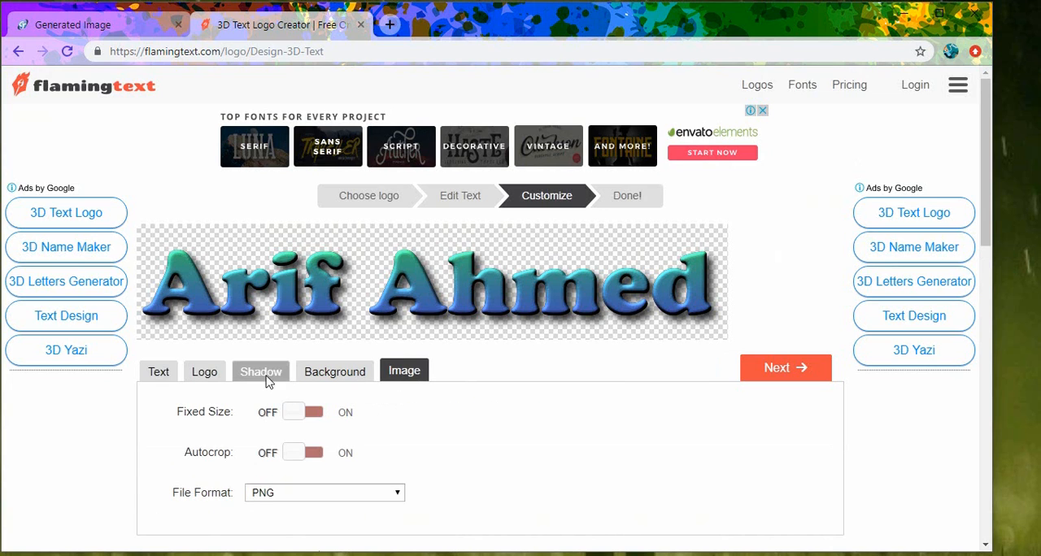
scroll(212, 350, down, 2)
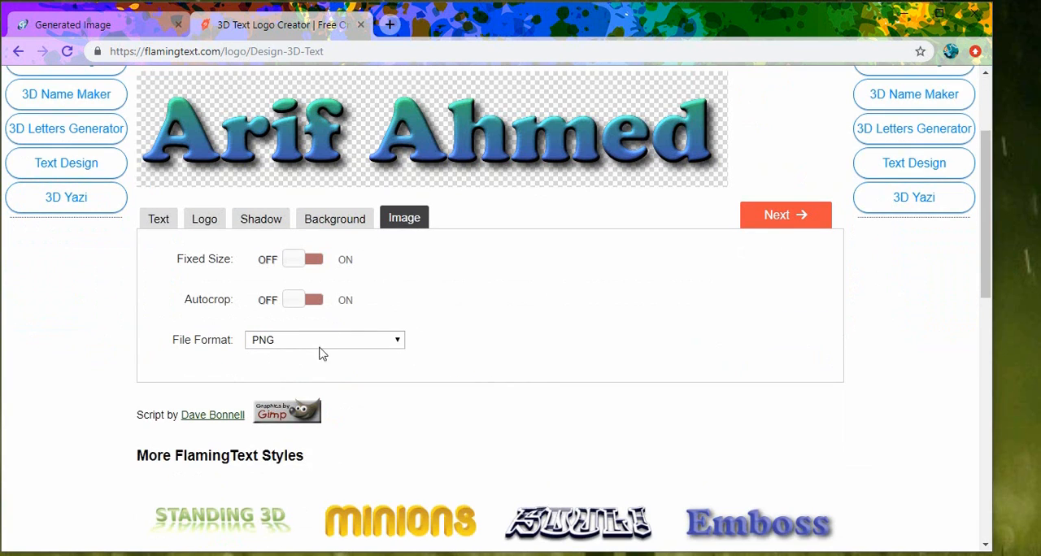
click(159, 219)
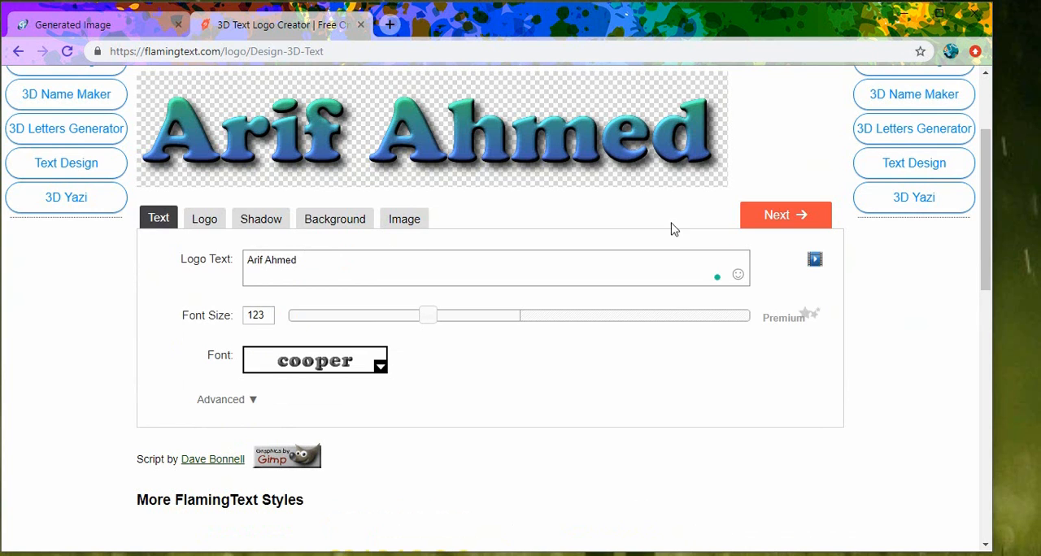
scroll(490, 252, down, 2)
scroll(441, 317, up, 3)
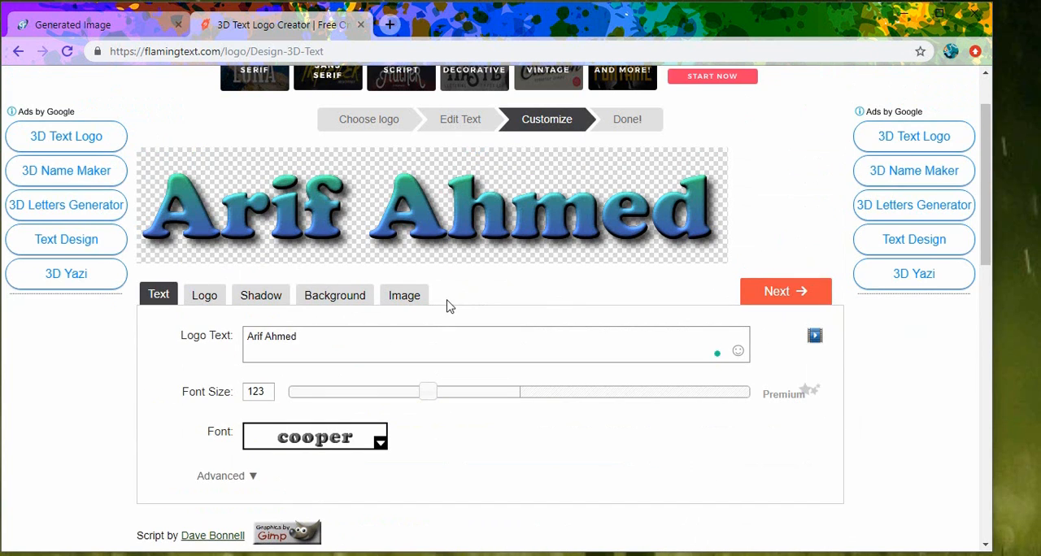
- Generate the finished 3D Text logo and download its image
click(759, 293)
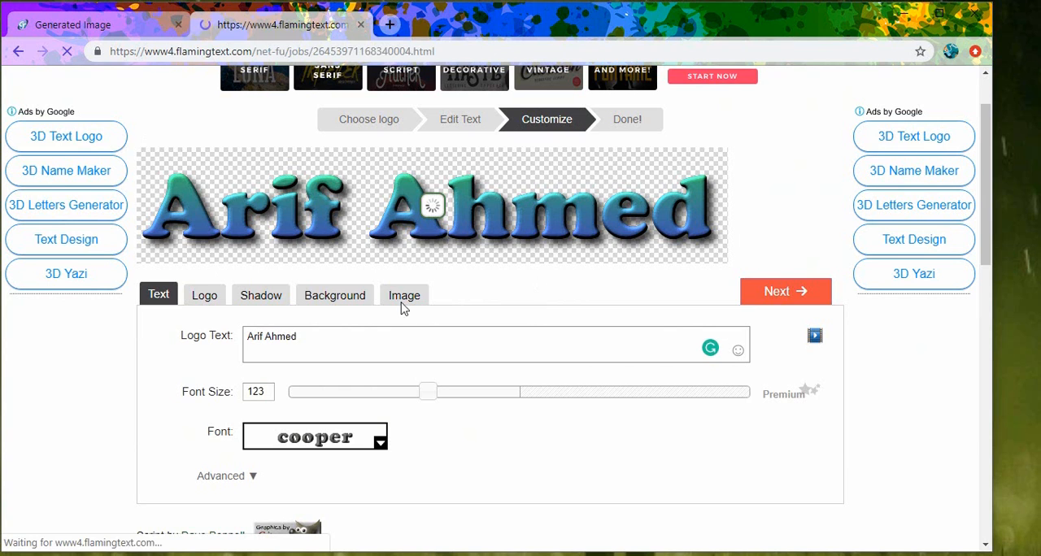
scroll(309, 349, down, 1)
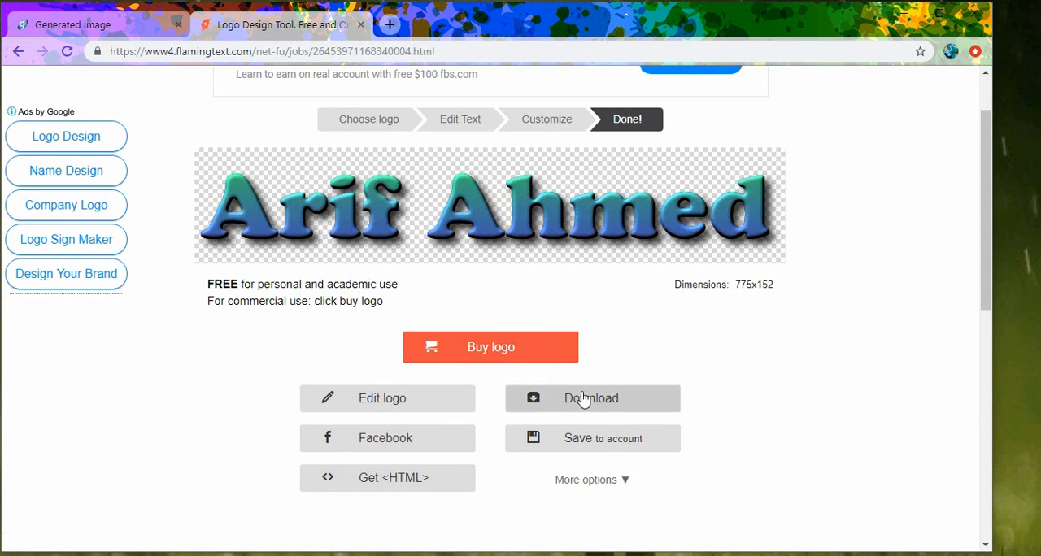
click(589, 400)
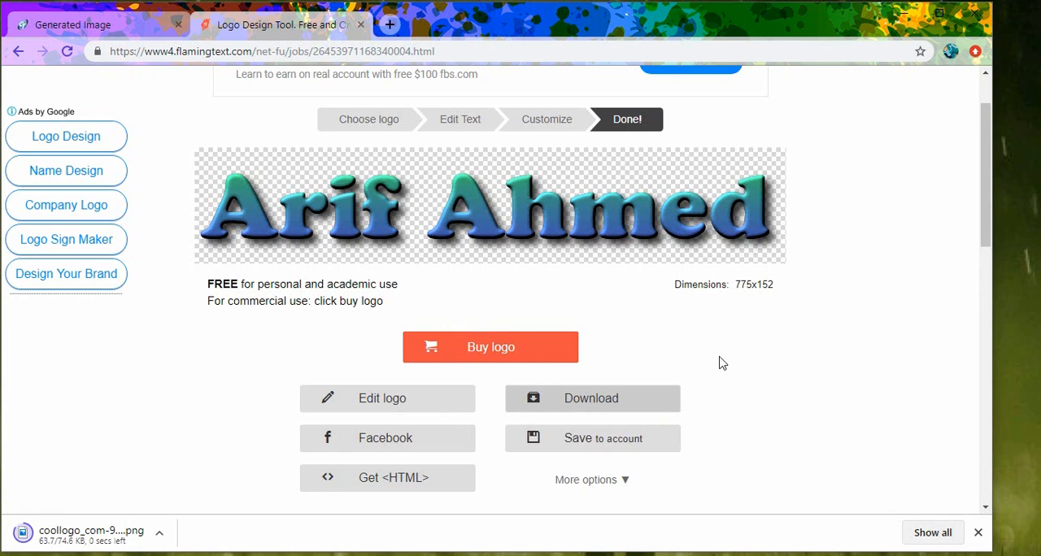
- Show the downloaded logo PNG in its folder, view it in Photos, and close the viewer and the browser's download bar
right_click(56, 536)
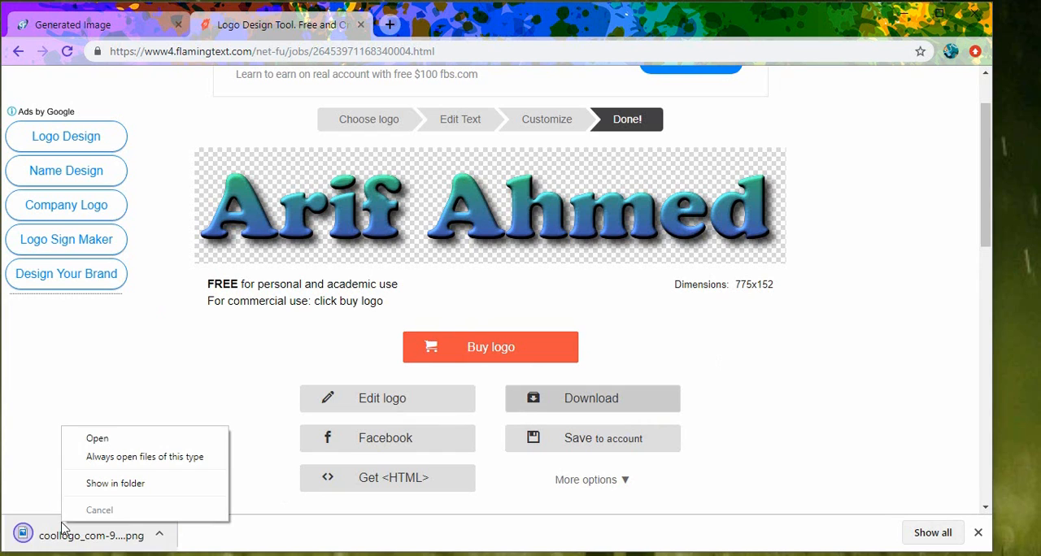
click(135, 481)
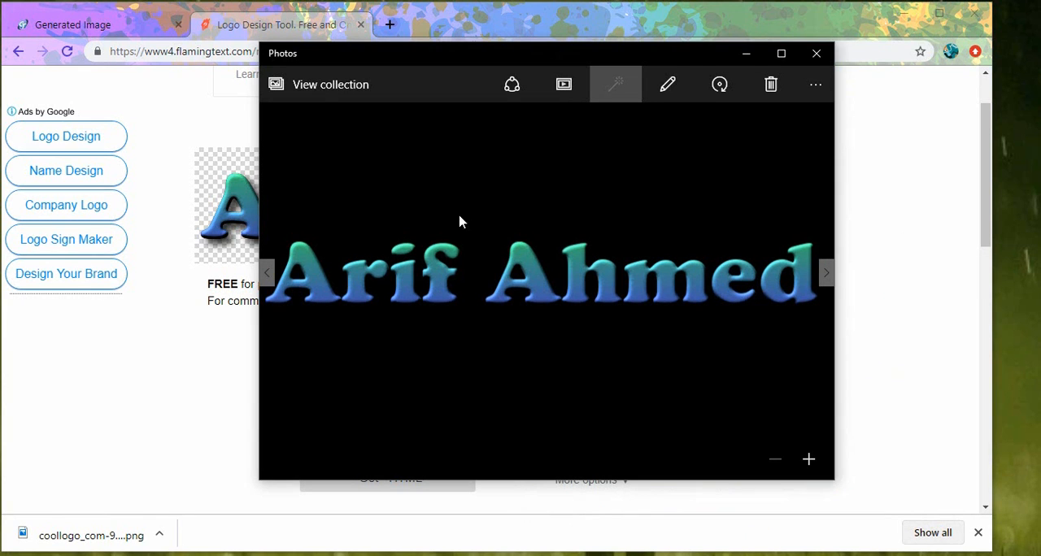
click(817, 53)
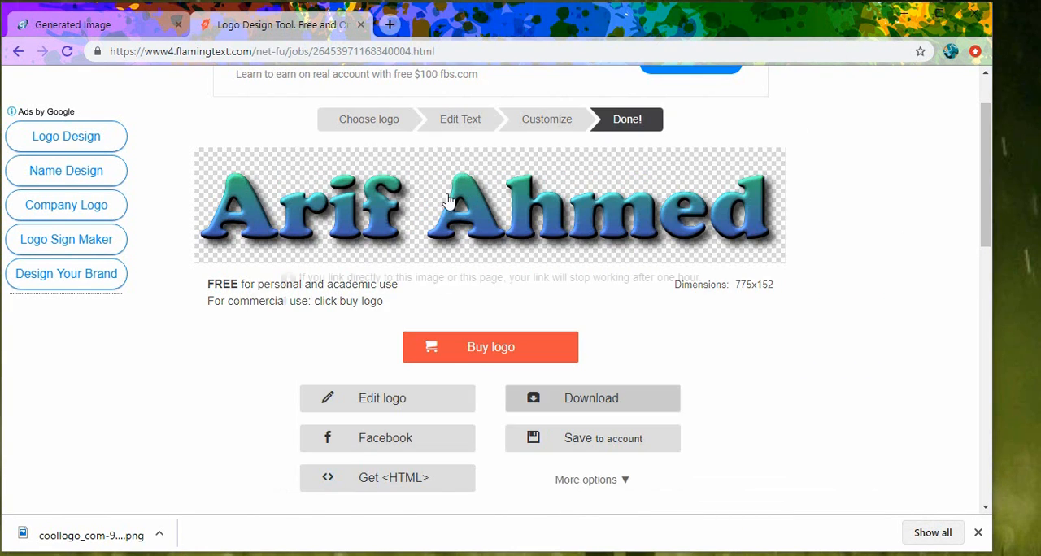
scroll(314, 358, up, 1)
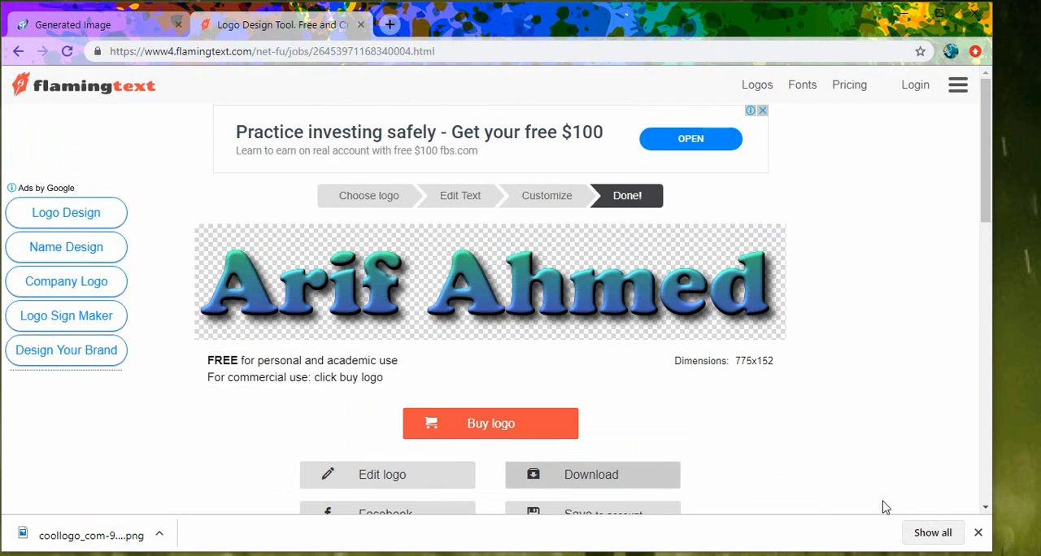
click(978, 533)
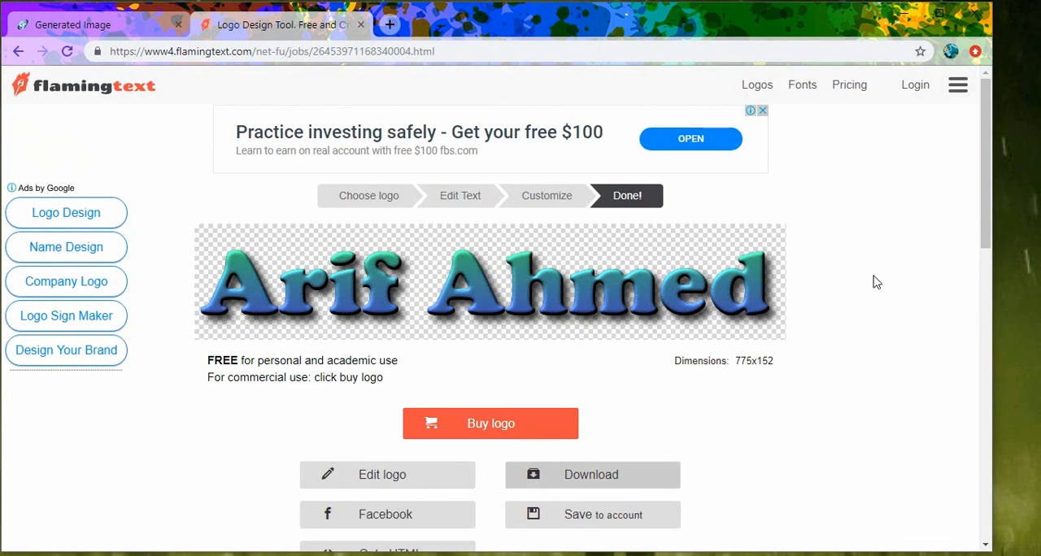
scroll(350, 307, down, 4)
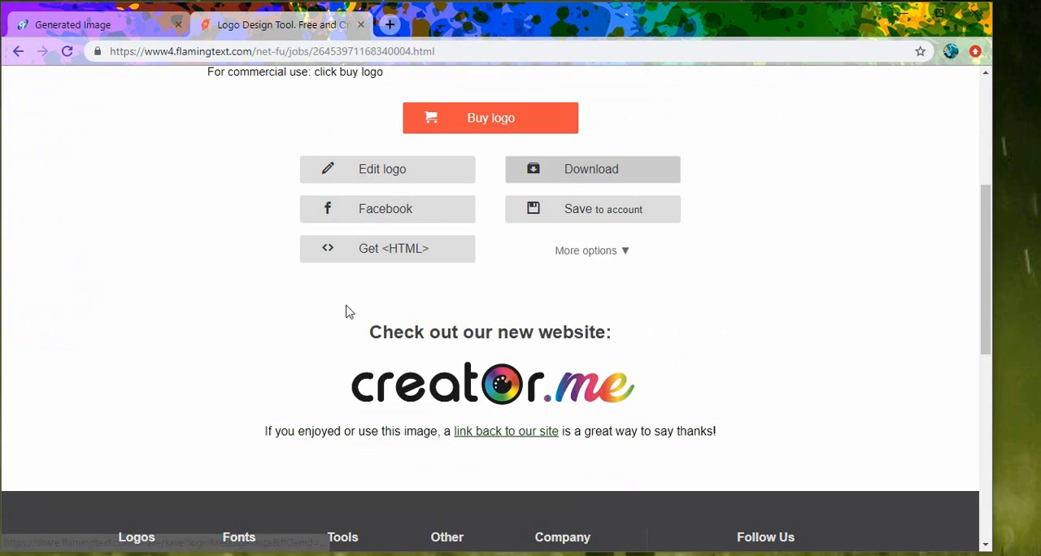
scroll(500, 291, up, 4)
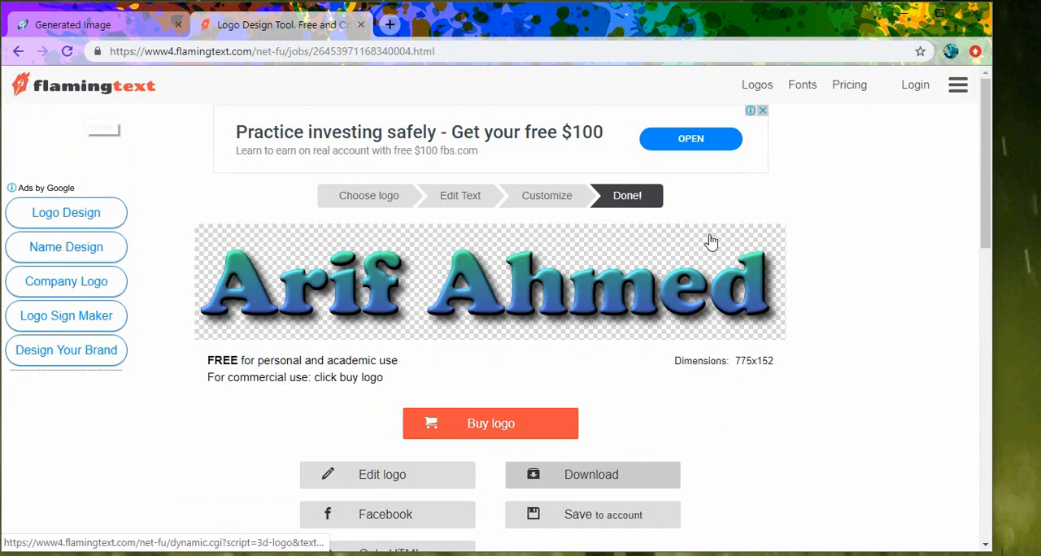